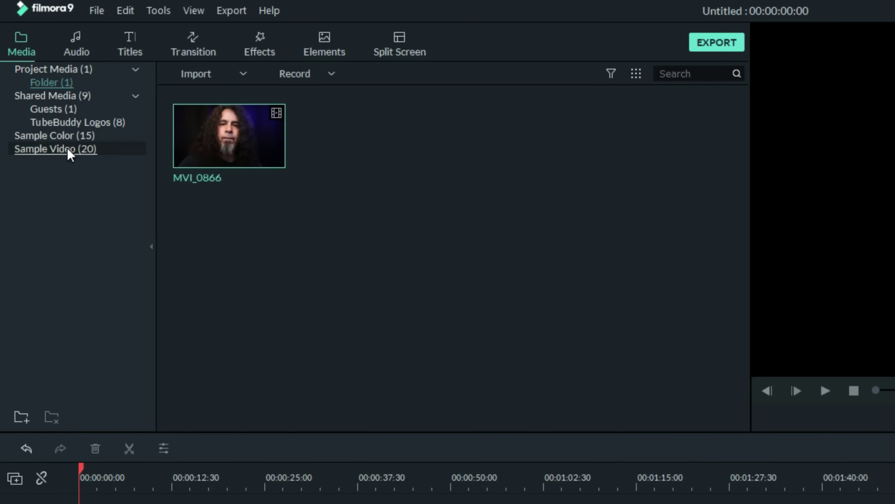
Lay a full-length Grey colour clip on video track 1 and a Green clip on track 2
click(66, 139)
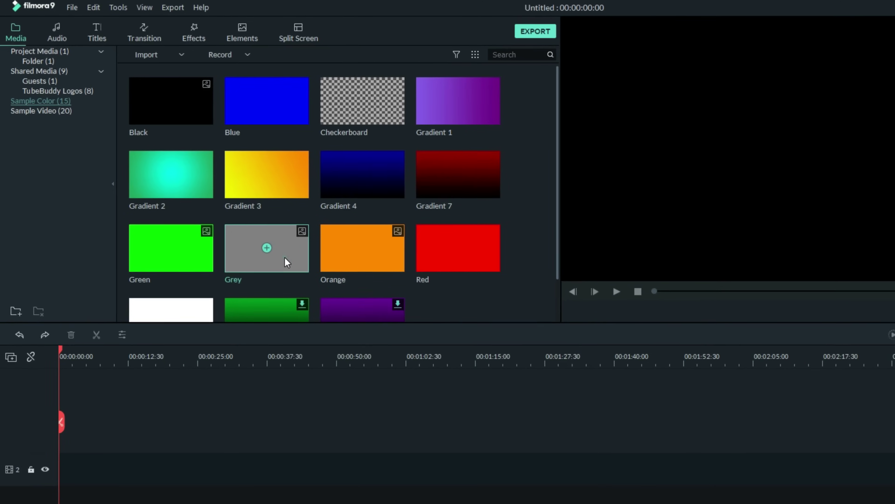
drag(287, 262, 812, 384)
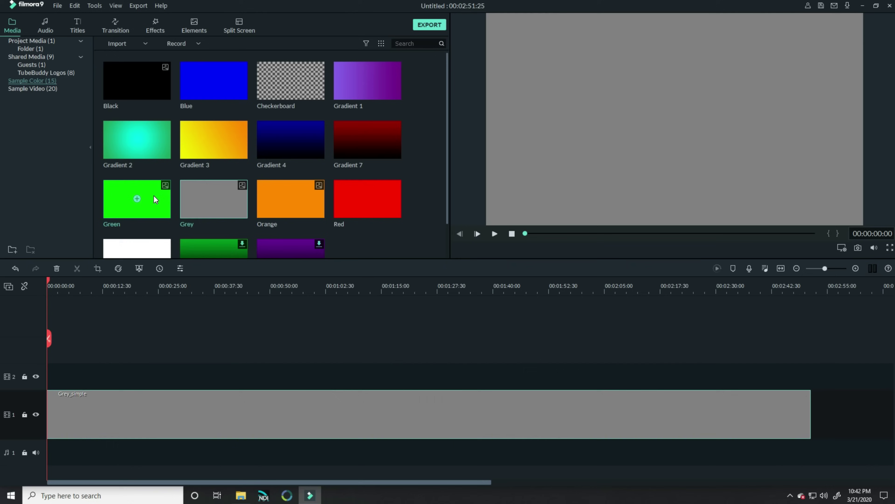
drag(154, 195, 810, 349)
Apply the Move to top motion preset to the Green clip
double_click(317, 378)
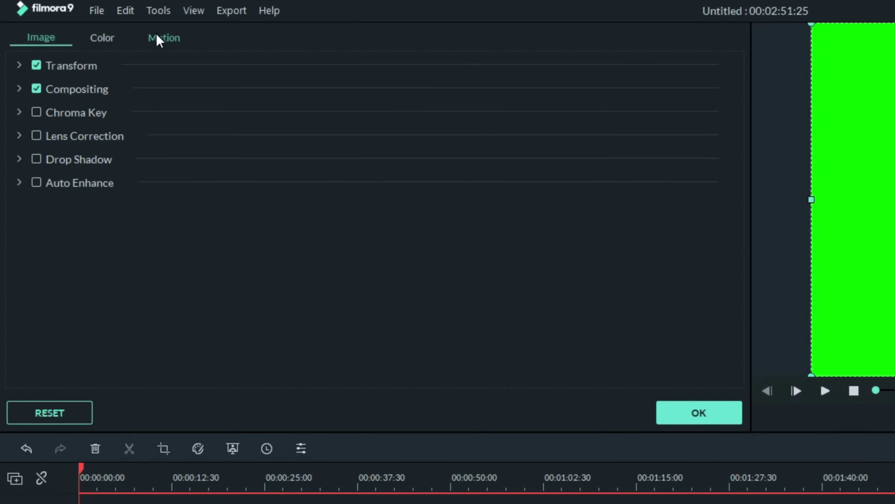
click(157, 39)
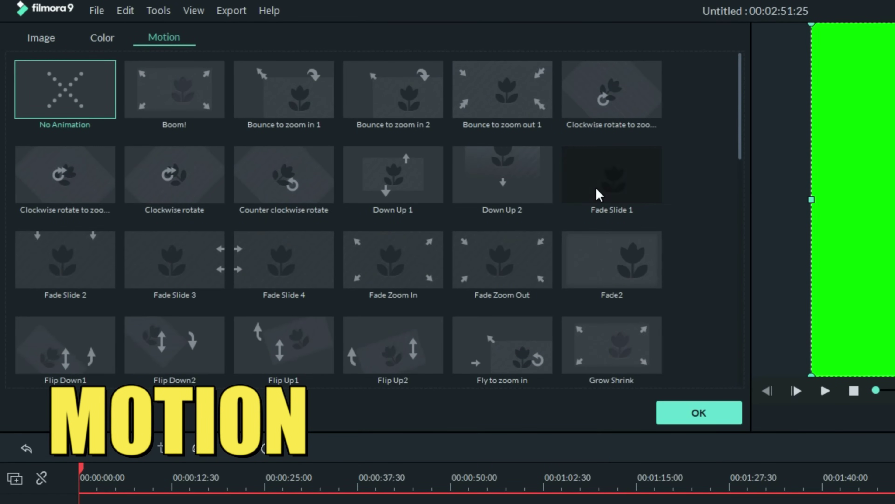
scroll(599, 194, down, 5)
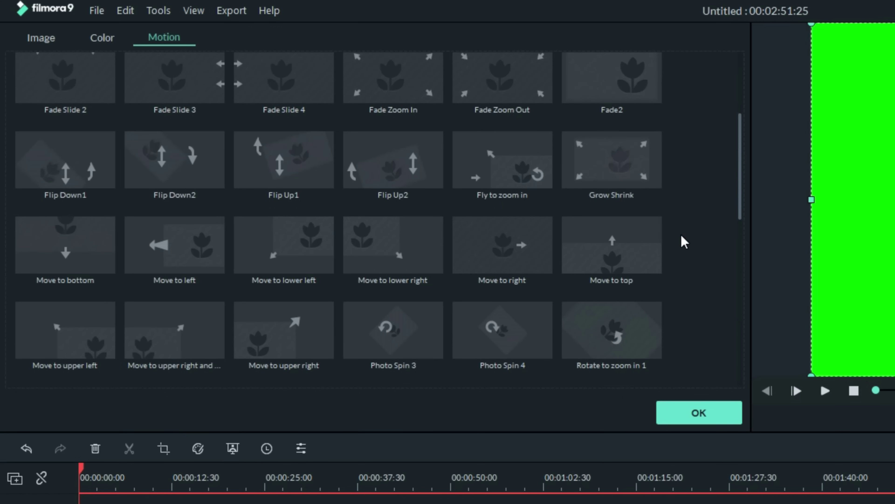
click(620, 254)
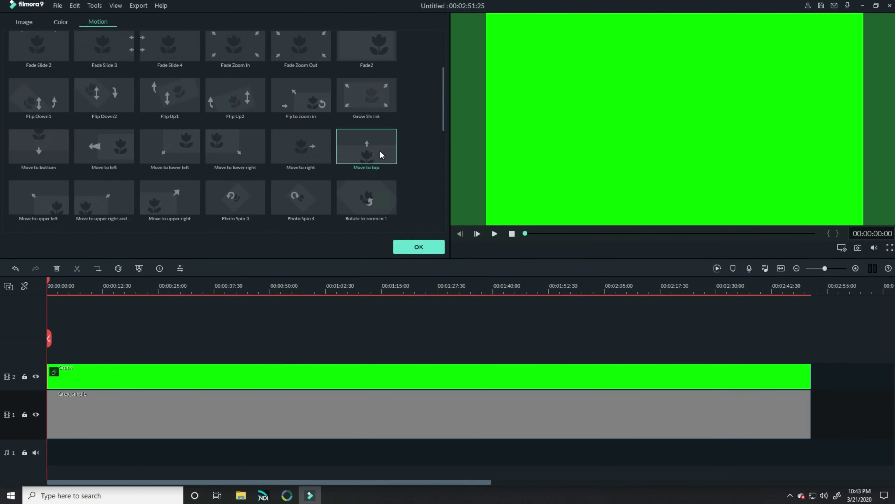
click(425, 248)
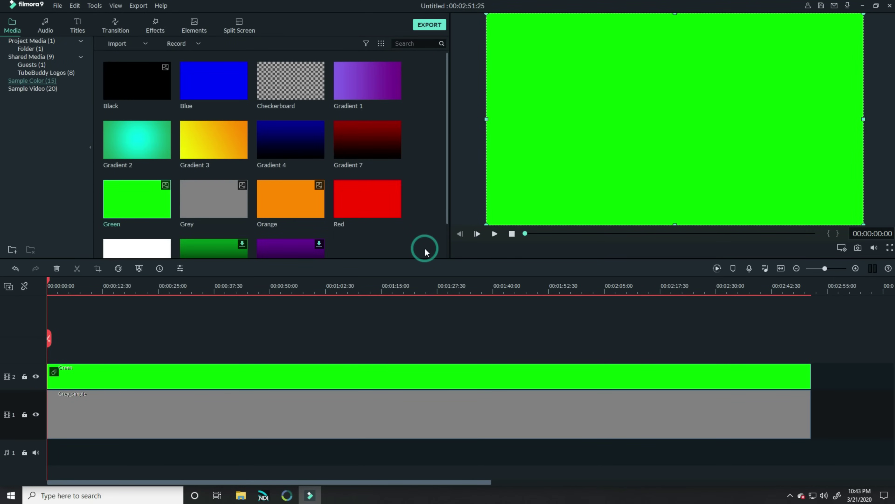
Preview the Move to top animation, then lock the Grey clip's track 1
click(495, 234)
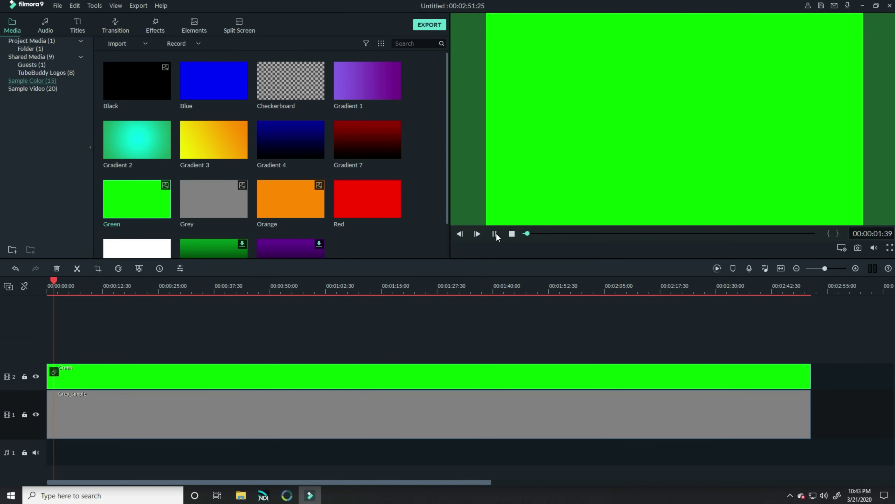
click(496, 234)
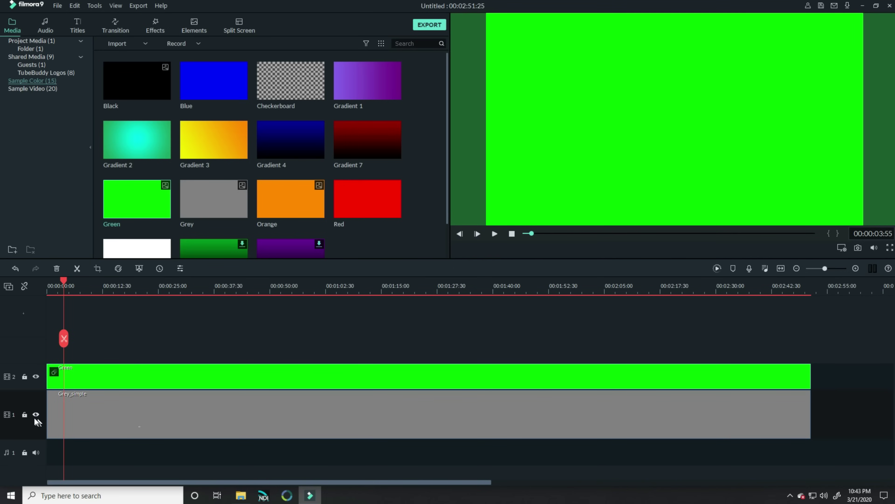
click(23, 415)
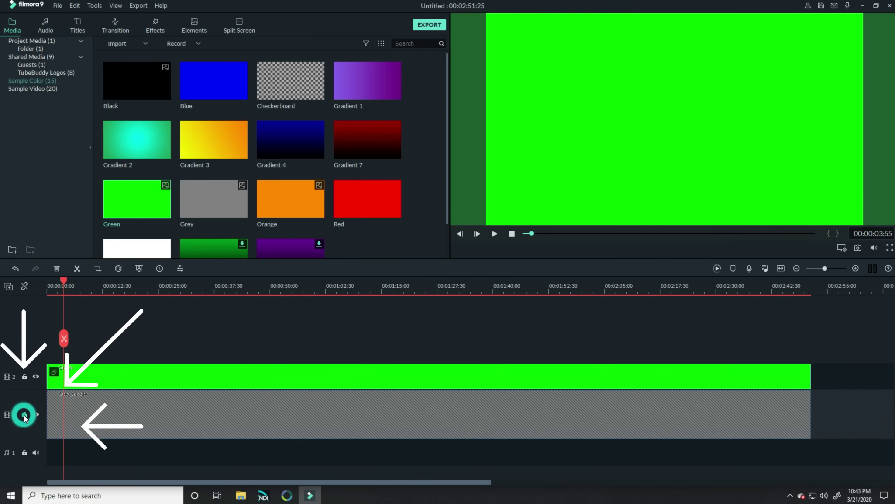
Drag the Green clip's start position lower, raise it slightly, and replay to check the rise
double_click(140, 377)
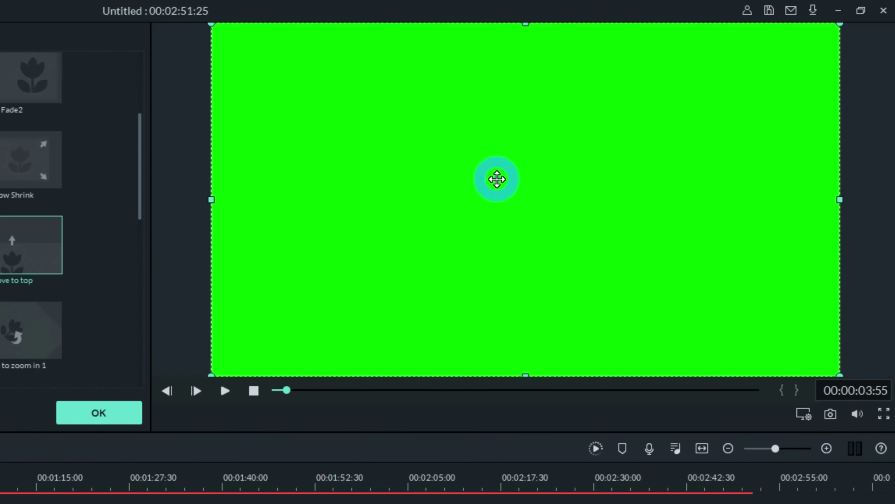
drag(497, 179, 495, 364)
click(225, 391)
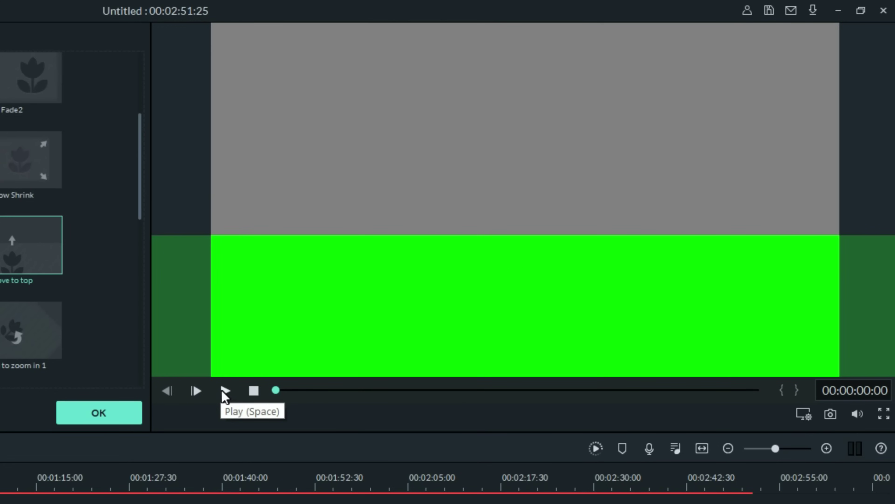
click(224, 391)
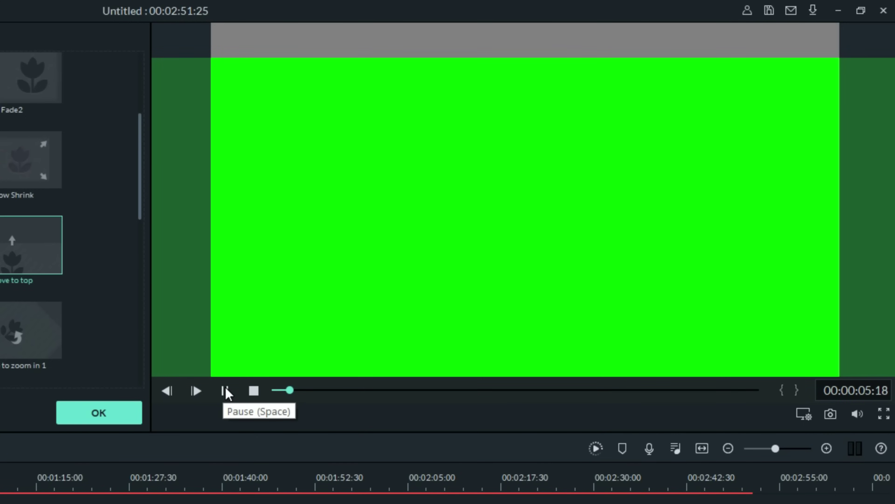
click(226, 392)
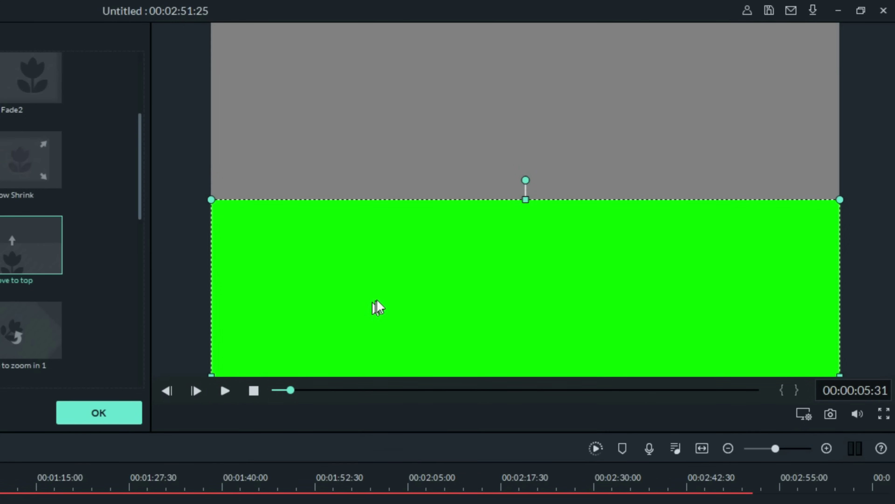
drag(377, 300, 374, 270)
click(254, 390)
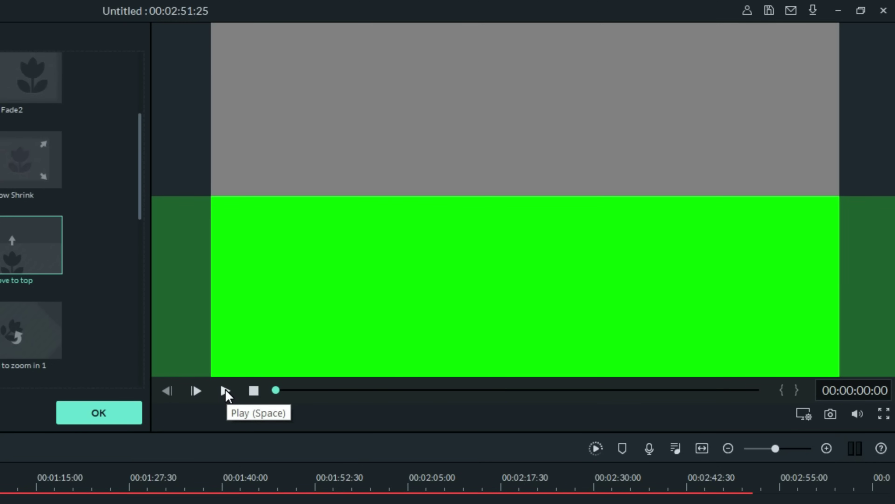
click(225, 390)
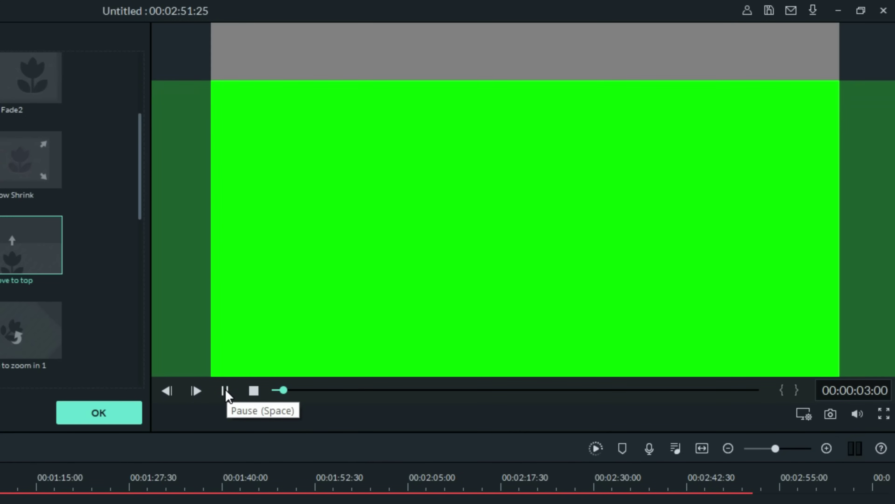
Split the Green clip where it fills the frame, unlock track 1, delete the trailing piece, and select the Grey clip
click(225, 390)
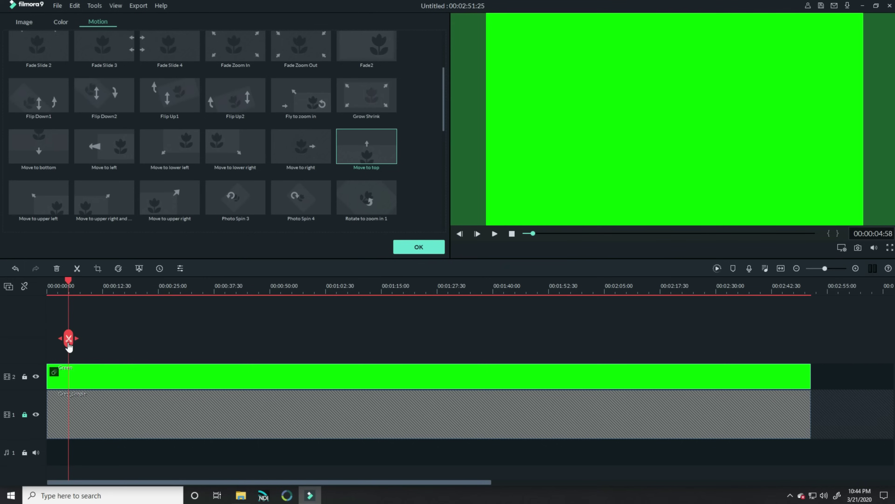
click(68, 343)
click(25, 415)
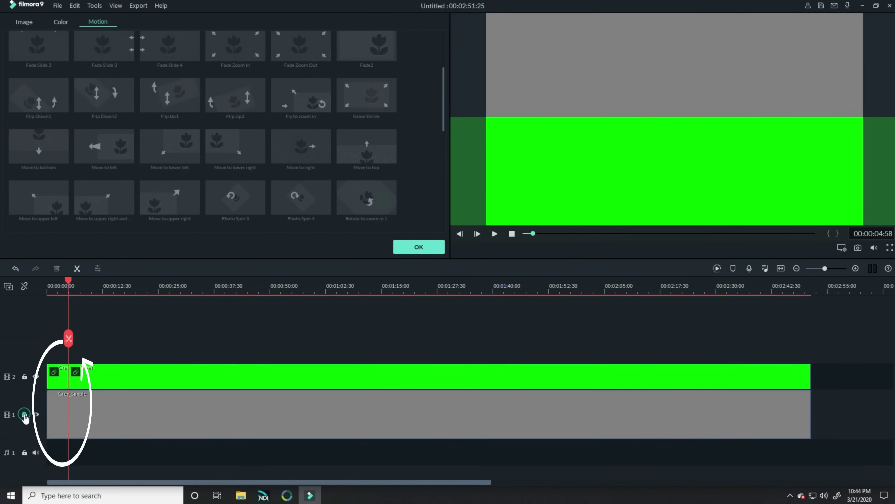
click(151, 381)
key(Delete)
click(161, 405)
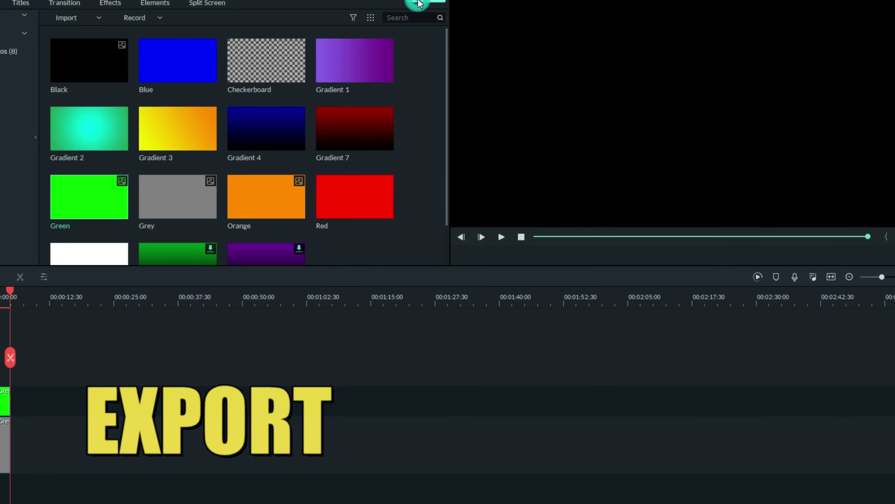
Export the project as 'Green Motion' MP4 at 1920x1080, 60 fps
click(419, 4)
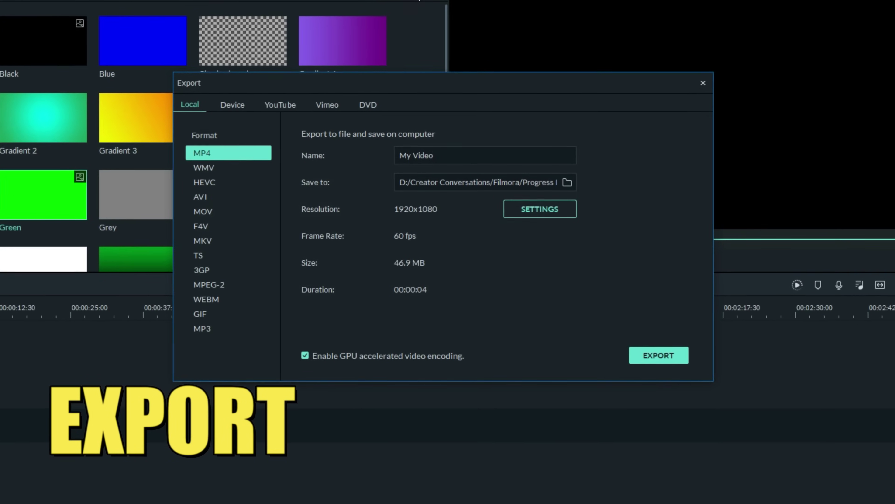
text(Green Motion)
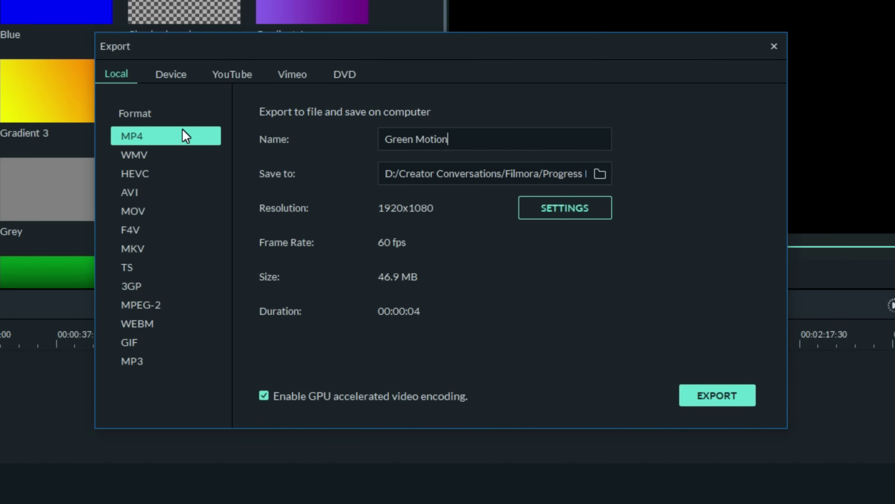
click(564, 208)
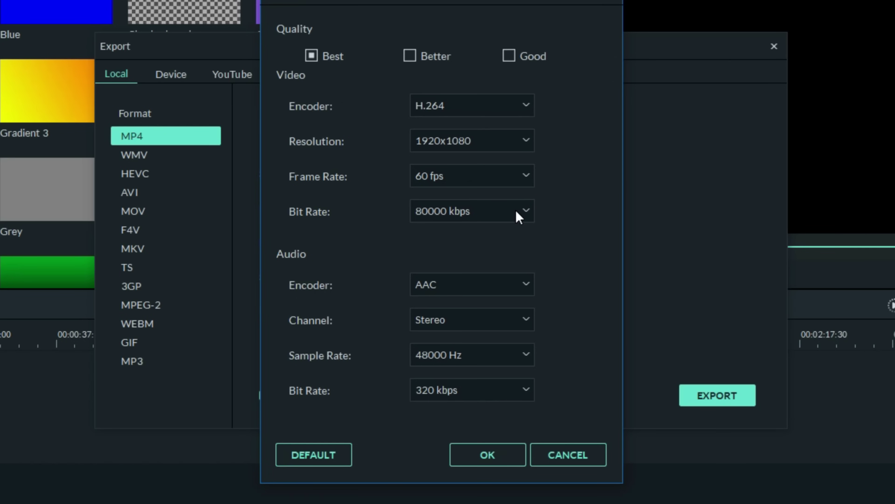
click(489, 458)
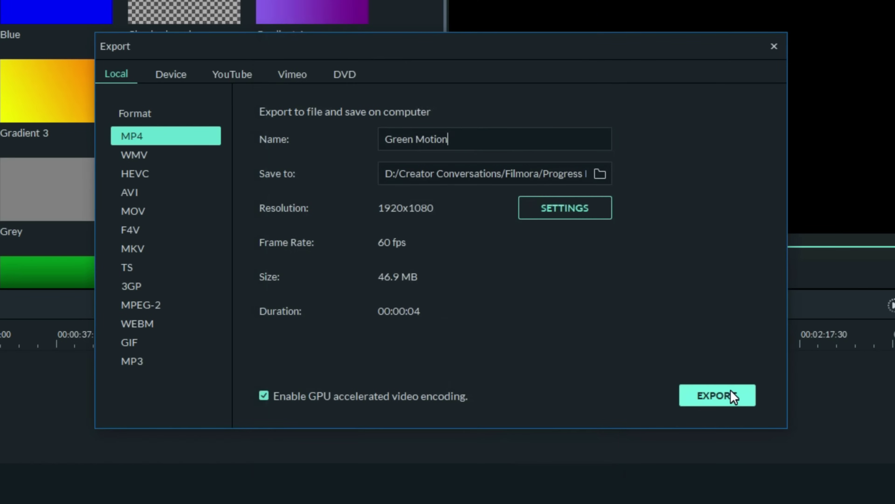
click(730, 395)
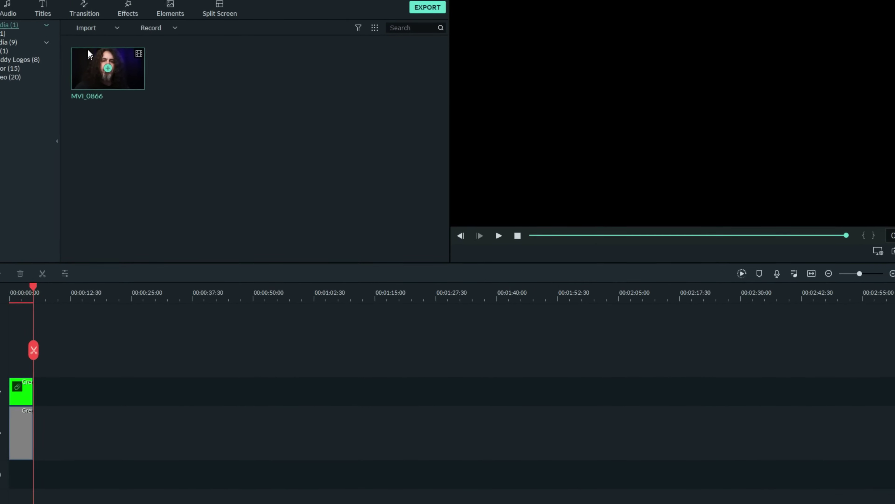
Import Green Motion into the media library and delete the old bar clip from the timeline
click(124, 36)
click(122, 48)
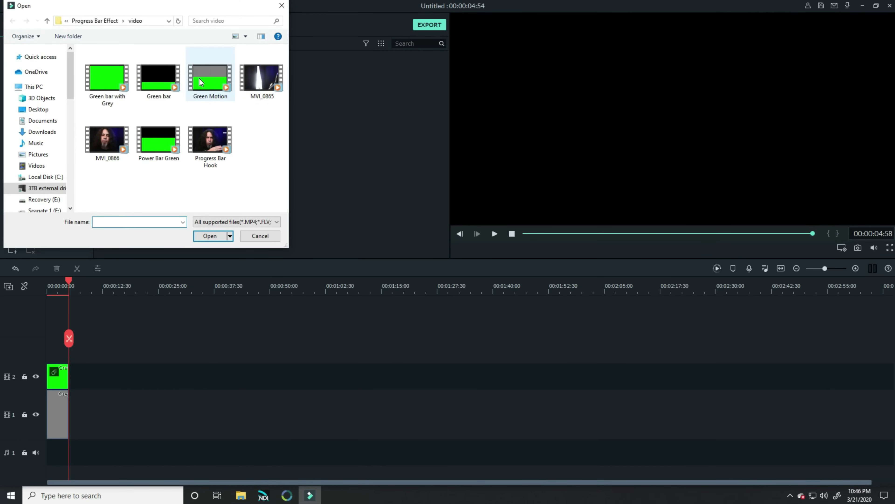
double_click(201, 82)
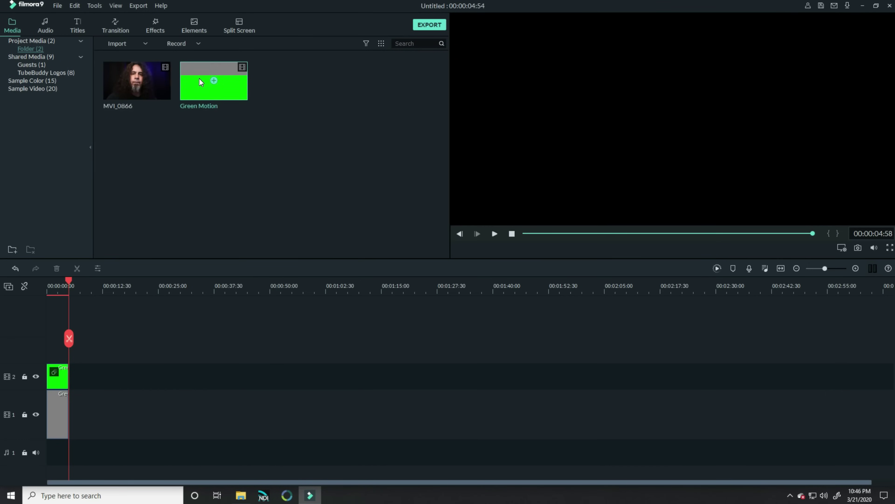
click(59, 376)
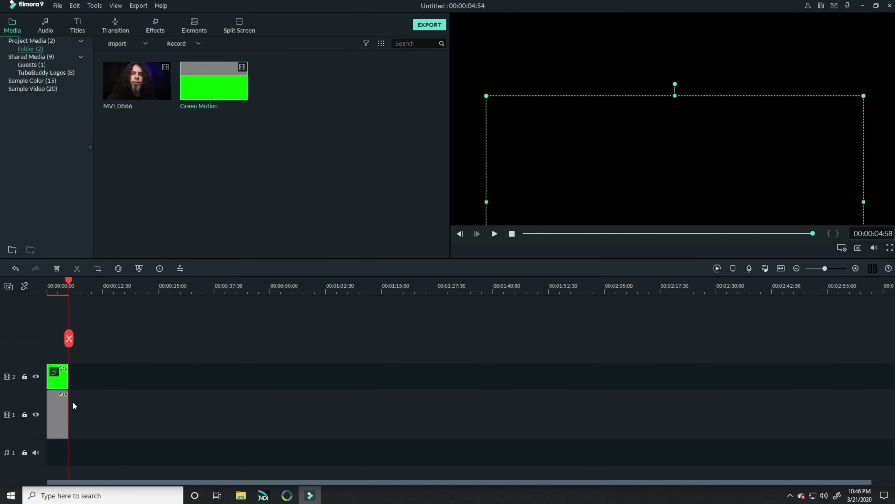
key(Delete)
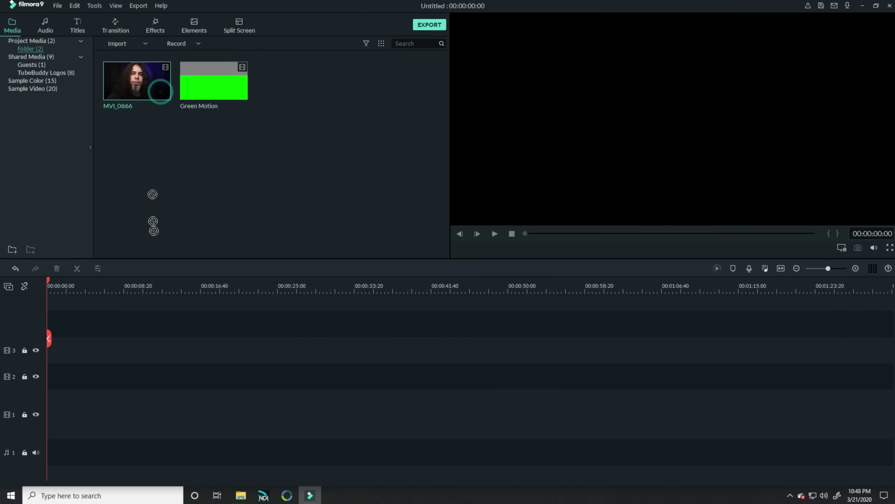
Place MVI_0866 on track 1, zoom the timeline in, and stack Green Motion on track 2
drag(155, 237, 16, 416)
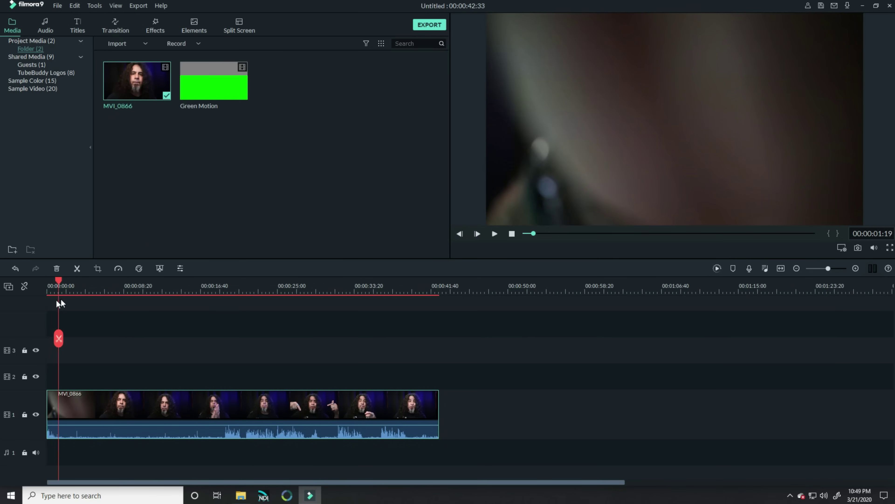
drag(63, 298, 241, 292)
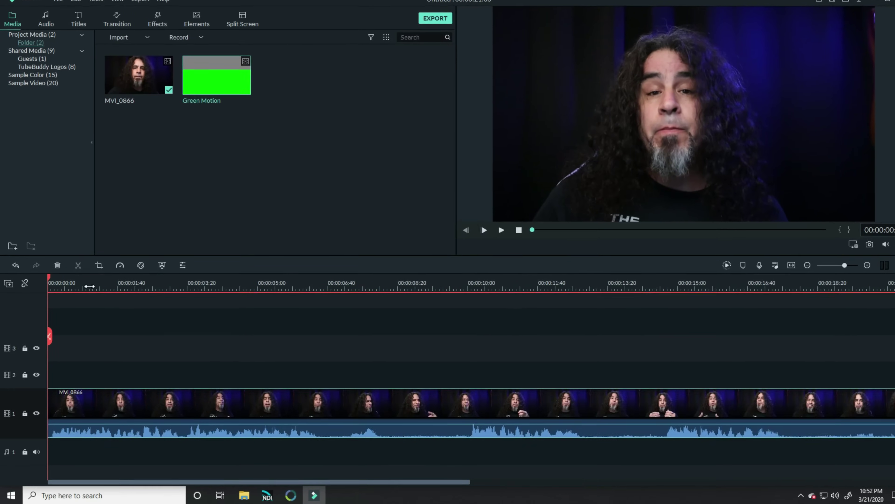
drag(280, 283, 533, 283)
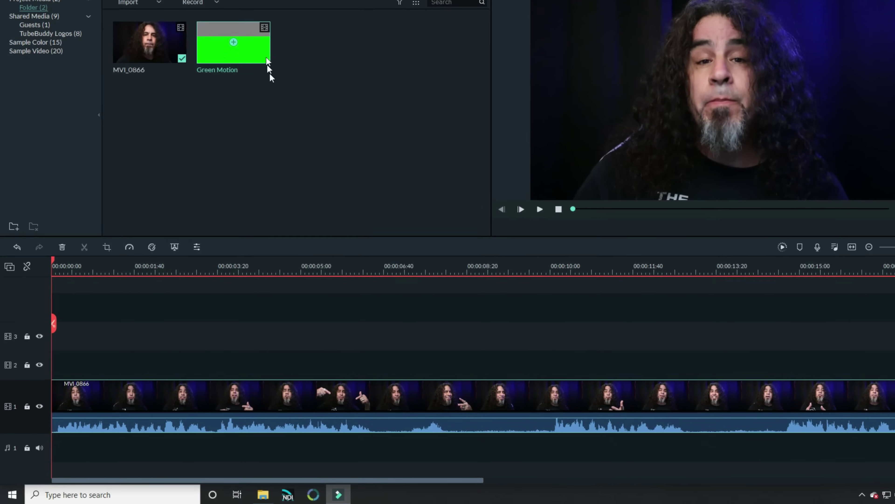
drag(265, 53, 43, 361)
Set the Green Motion clip's duration to 00:00:10:00, slowing it to 0.49x
right_click(208, 353)
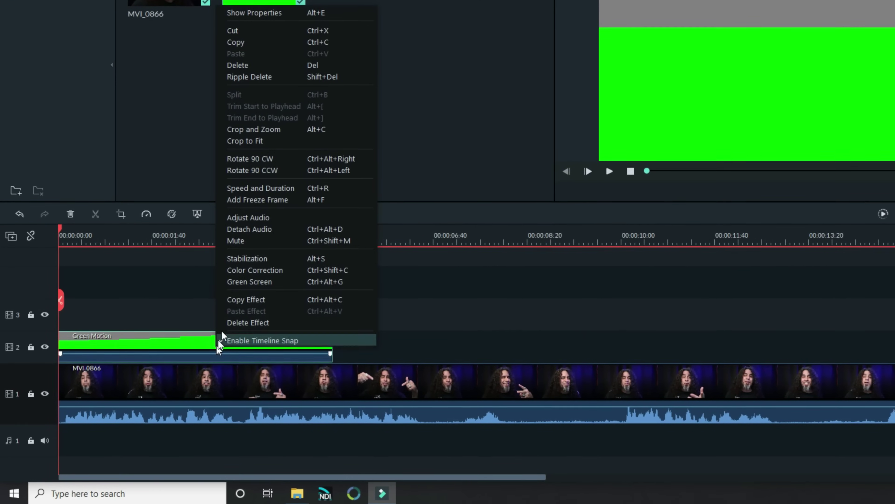
click(263, 187)
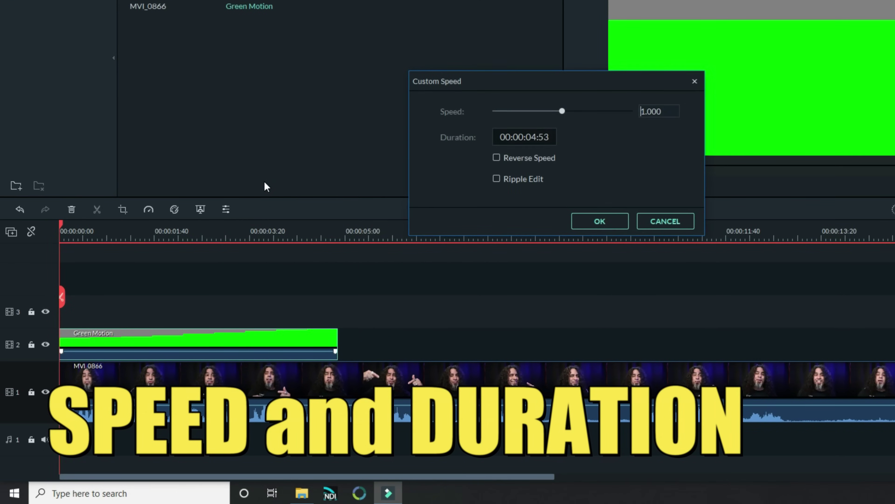
click(535, 138)
click(537, 137)
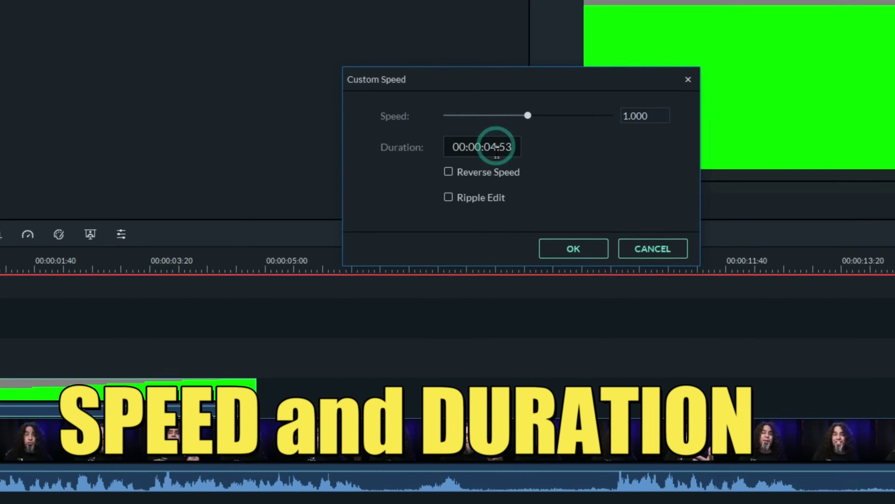
key(BackSpace)
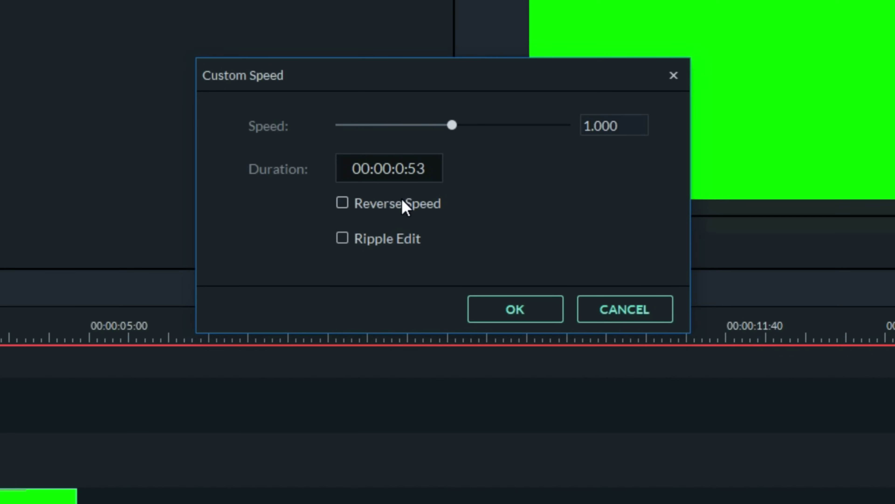
key(BackSpace)
text(10)
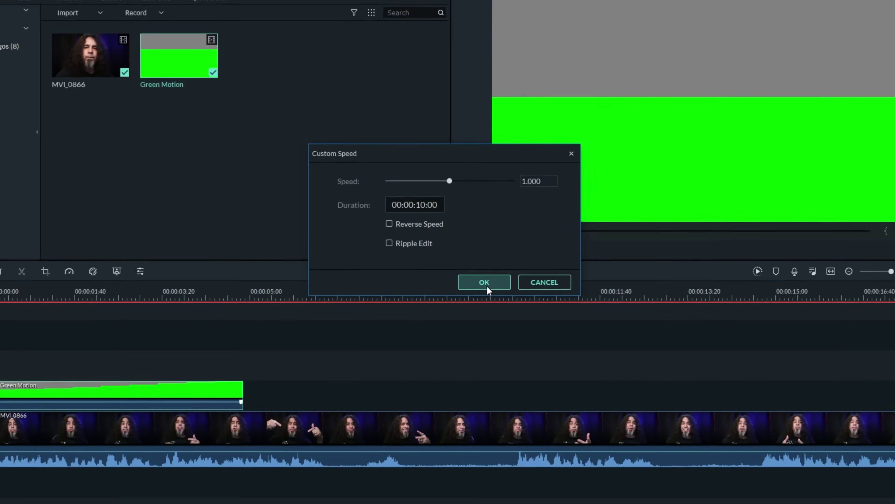
click(516, 309)
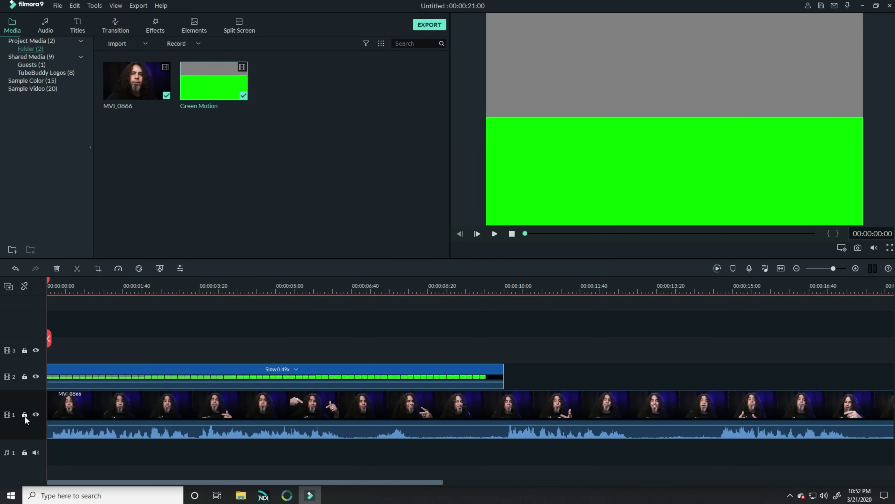
Lock track 1 and shrink Green Motion into a slim vertical bar at the frame's right edge
click(24, 415)
double_click(184, 377)
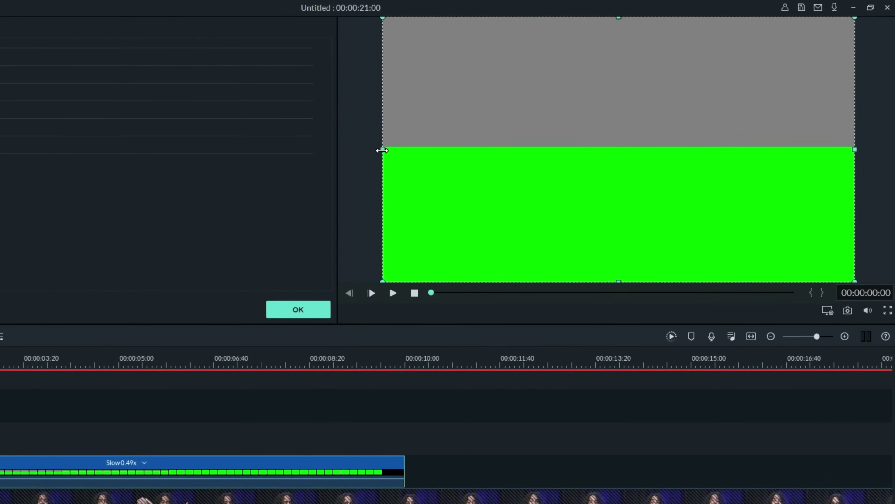
drag(382, 151, 673, 135)
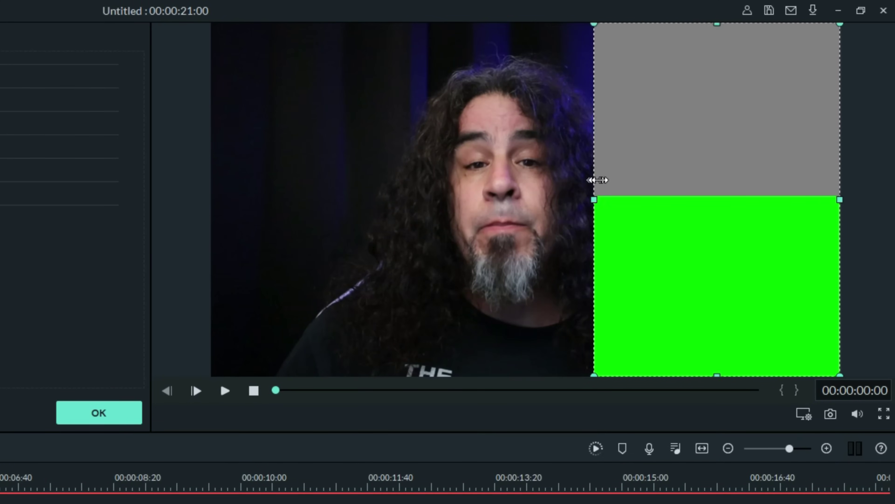
drag(597, 180, 724, 180)
drag(839, 199, 754, 200)
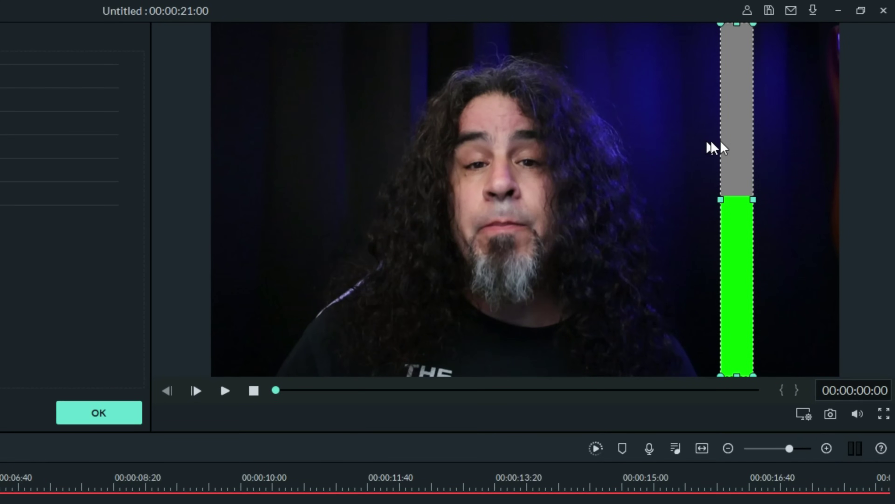
drag(743, 65, 739, 118)
drag(731, 55, 725, 105)
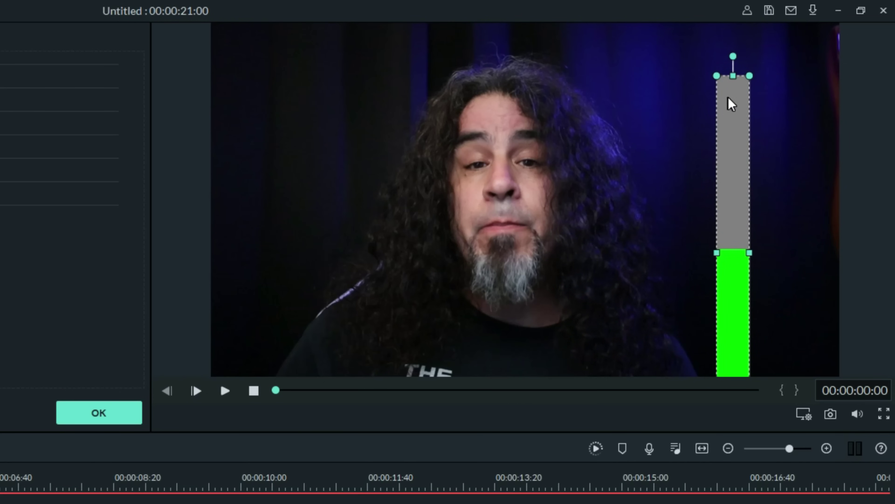
drag(750, 253, 735, 252)
drag(716, 292, 749, 255)
click(225, 390)
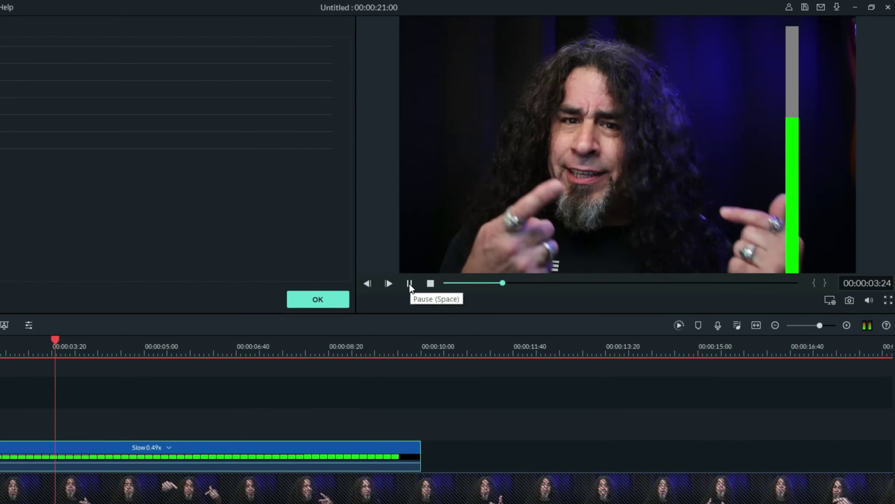
Set the Green Motion bar clip to play in reverse
click(410, 283)
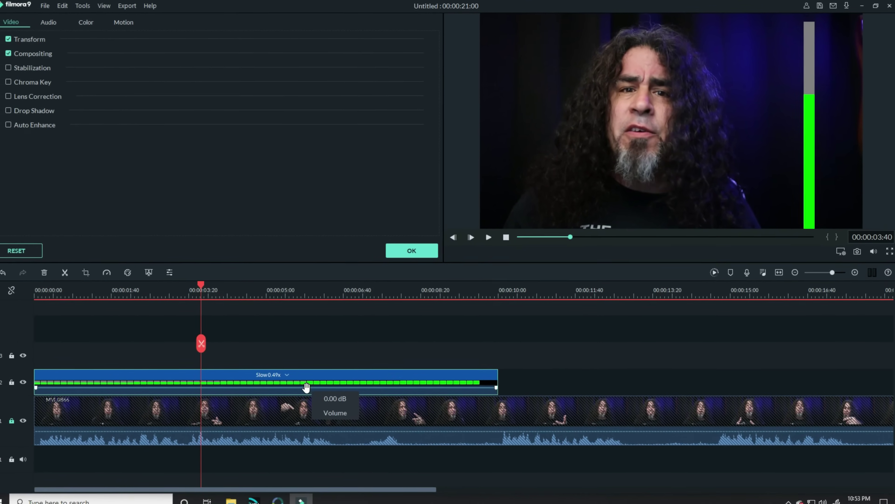
right_click(286, 376)
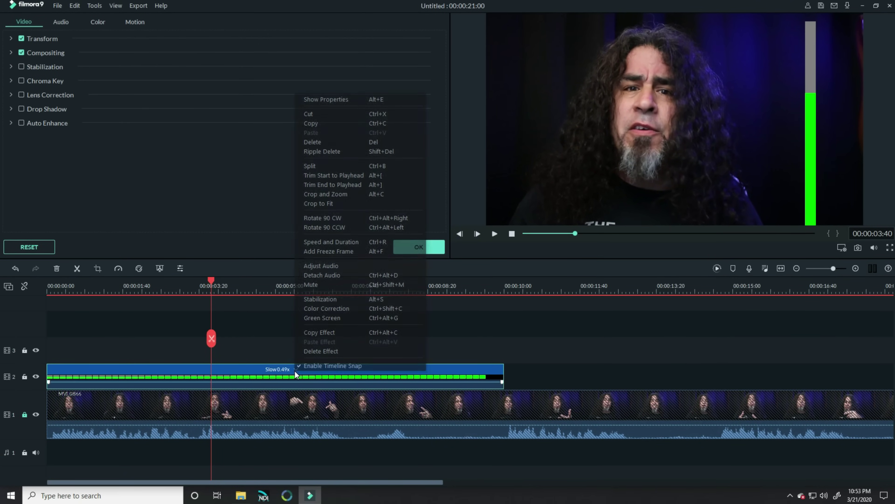
click(349, 242)
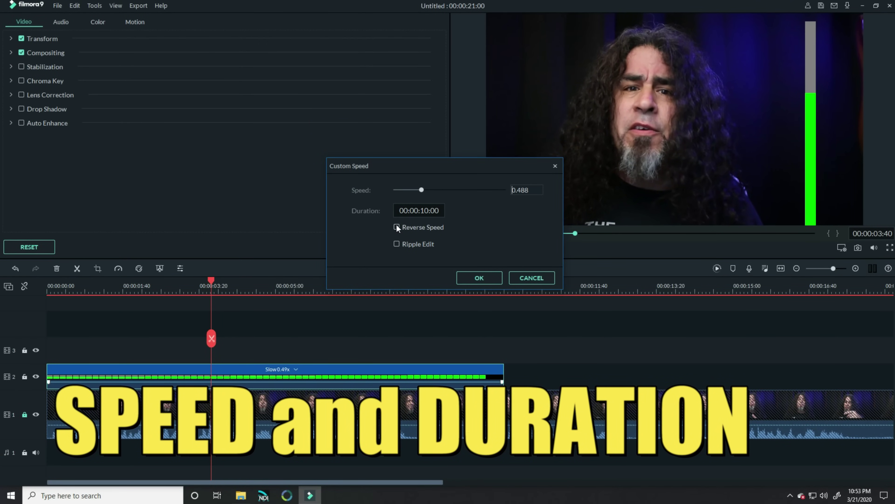
click(396, 226)
click(465, 278)
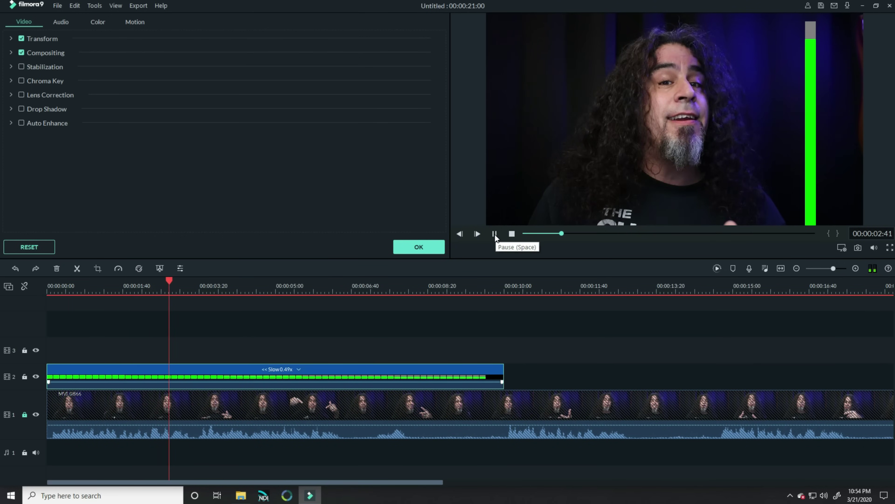
Nudge the green bar lower and right in the preview, then move its clip up to track 3
click(512, 234)
drag(810, 39, 818, 104)
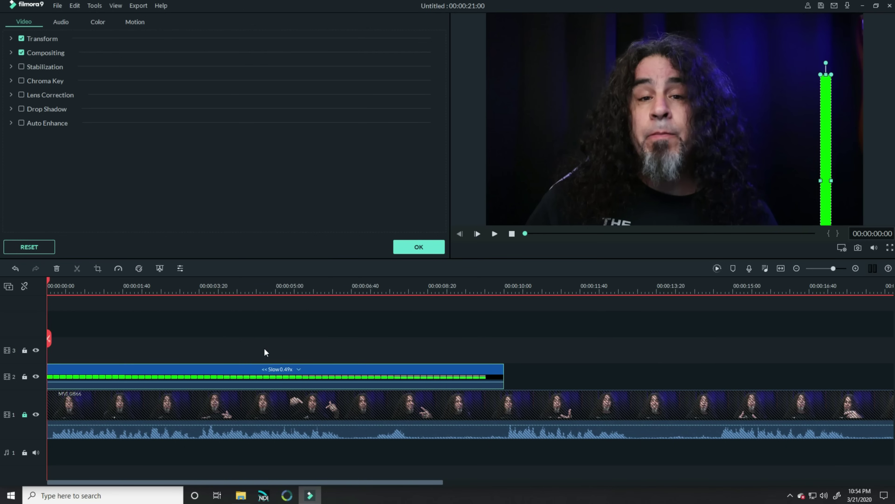
click(169, 370)
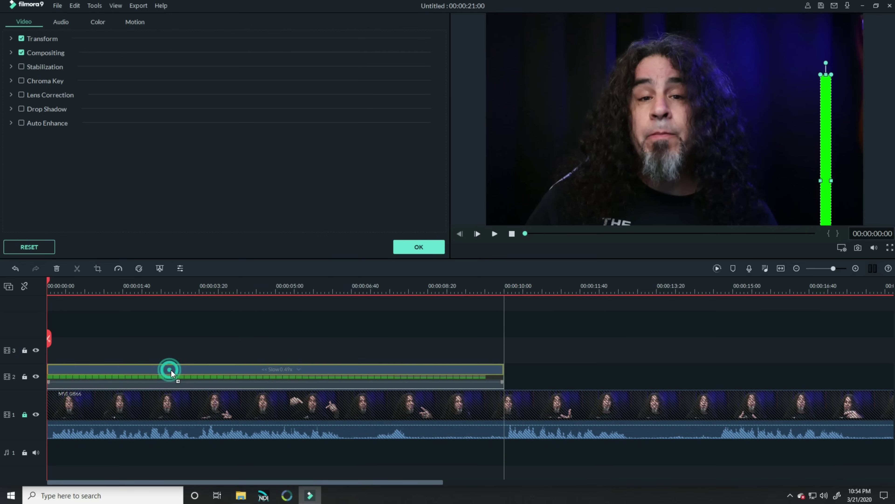
drag(170, 370, 167, 357)
Add a Black sample colour clip on track 2, stretched to end with the bar clip
click(416, 248)
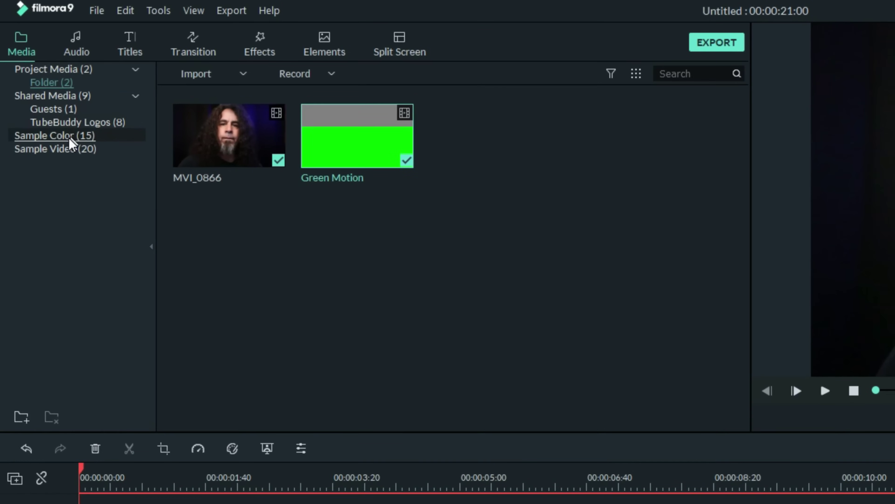
click(58, 118)
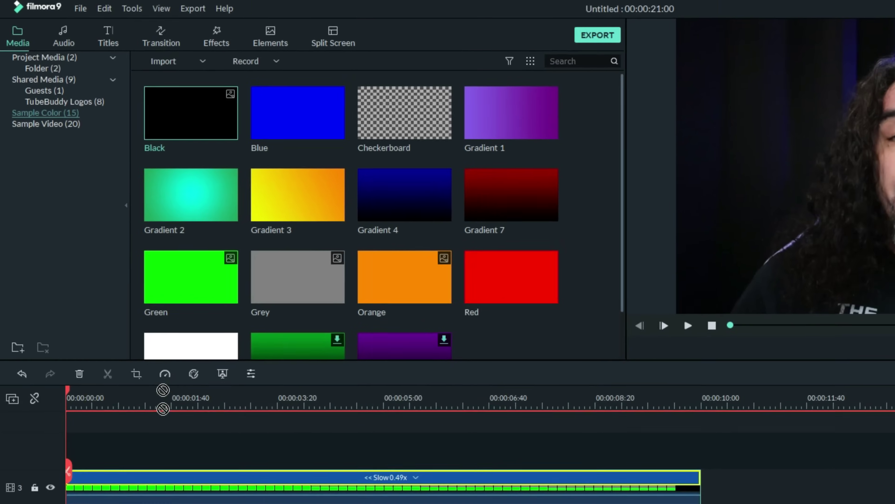
drag(204, 133, 107, 503)
drag(240, 503, 248, 503)
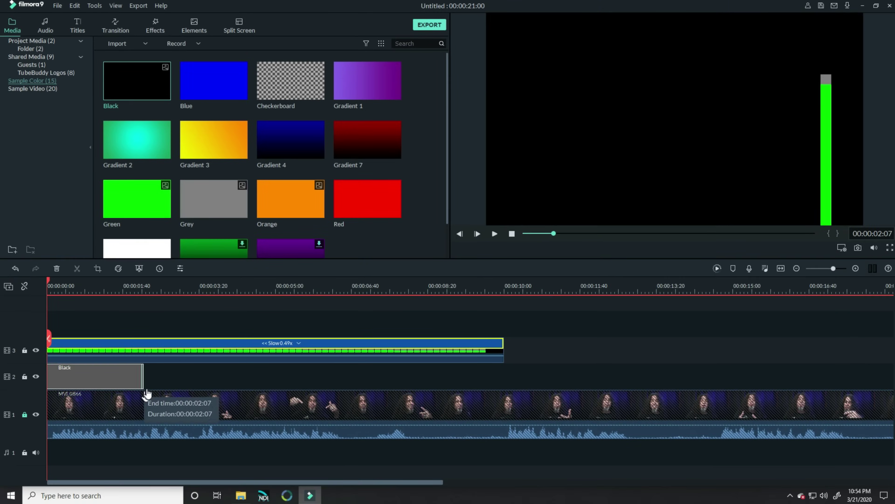
drag(147, 392, 232, 380)
drag(316, 377, 504, 367)
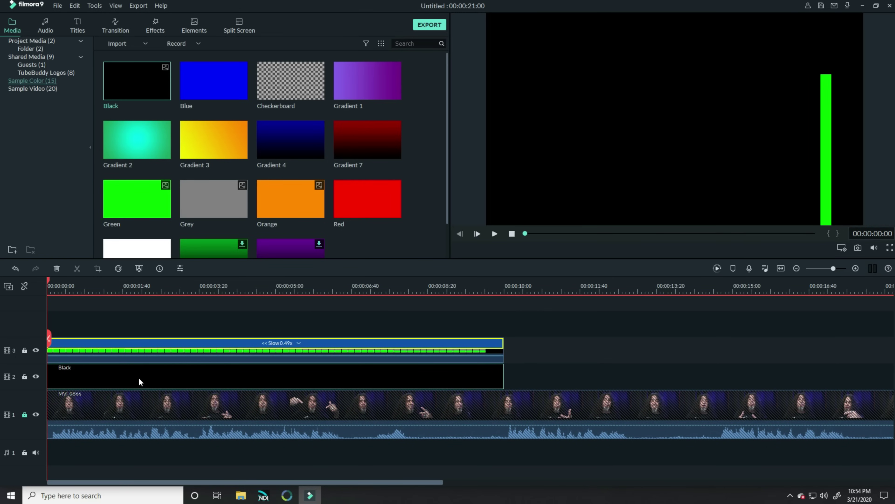
Crop the black layer's left and right edges into a slim frame behind the bar
double_click(139, 377)
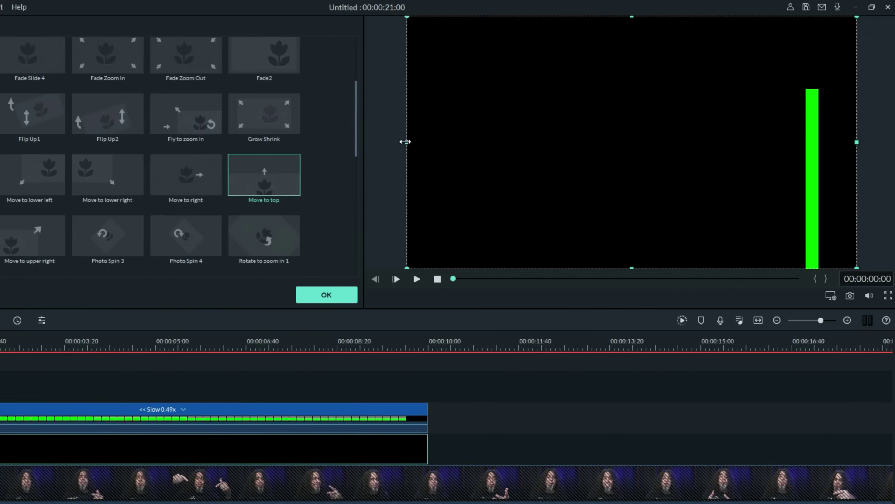
drag(457, 127, 743, 129)
drag(657, 201, 750, 208)
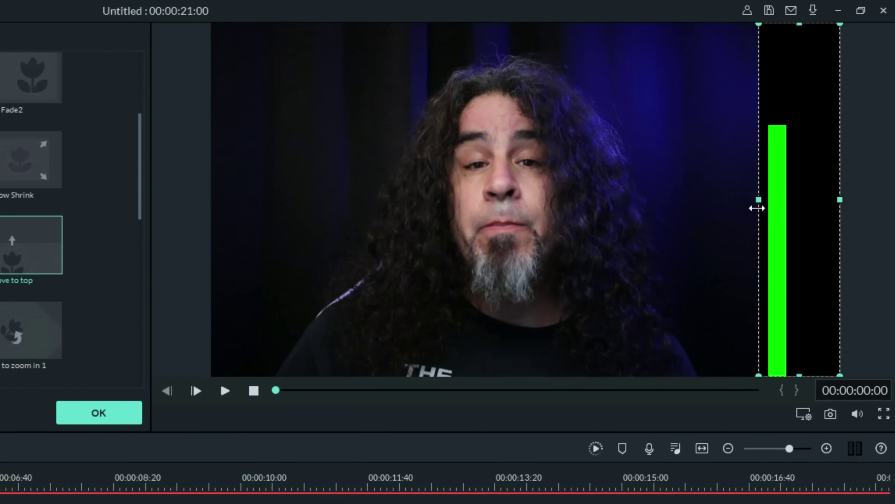
drag(841, 200, 795, 199)
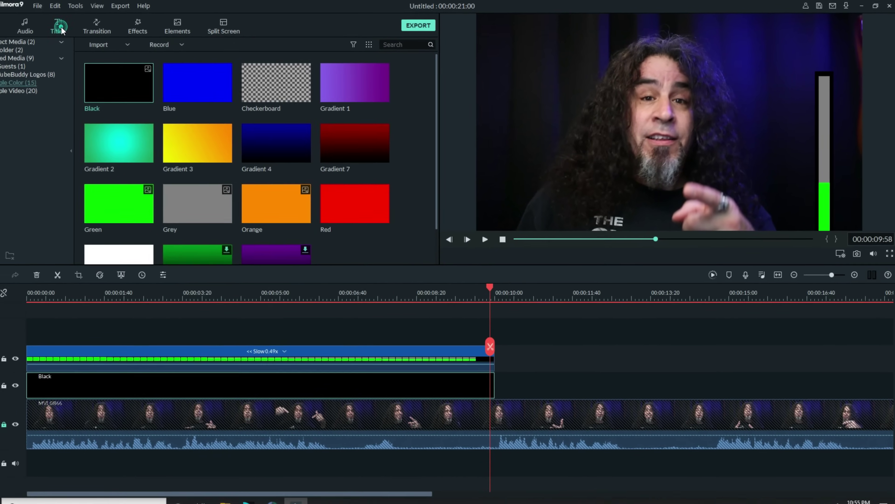
Add a Default Title on new track 4, lengthened to match the bar clip
click(63, 28)
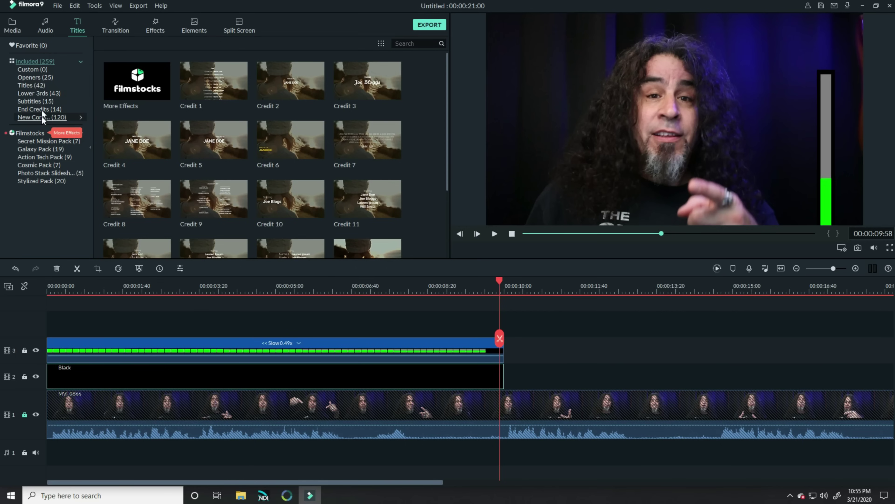
click(32, 85)
drag(151, 218, 60, 333)
drag(275, 335, 499, 335)
Change the title text to 'Start' and shrink it just above the bar
double_click(458, 335)
text(Start)
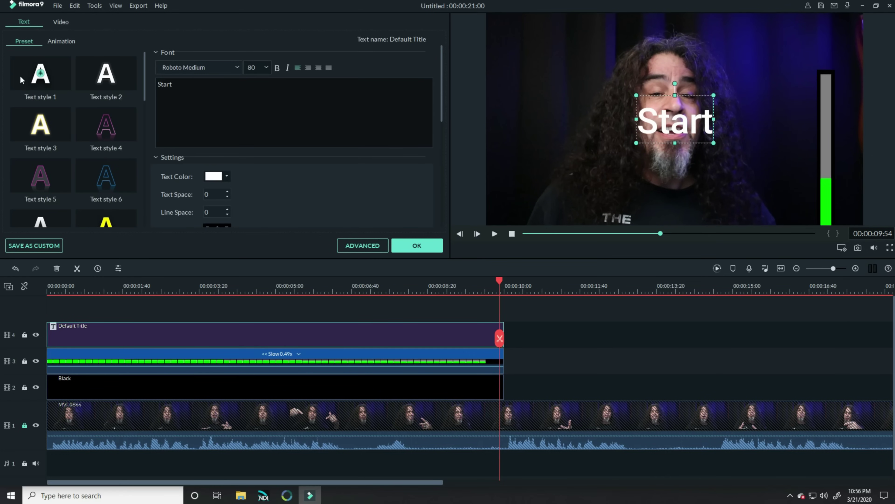
drag(714, 95, 688, 119)
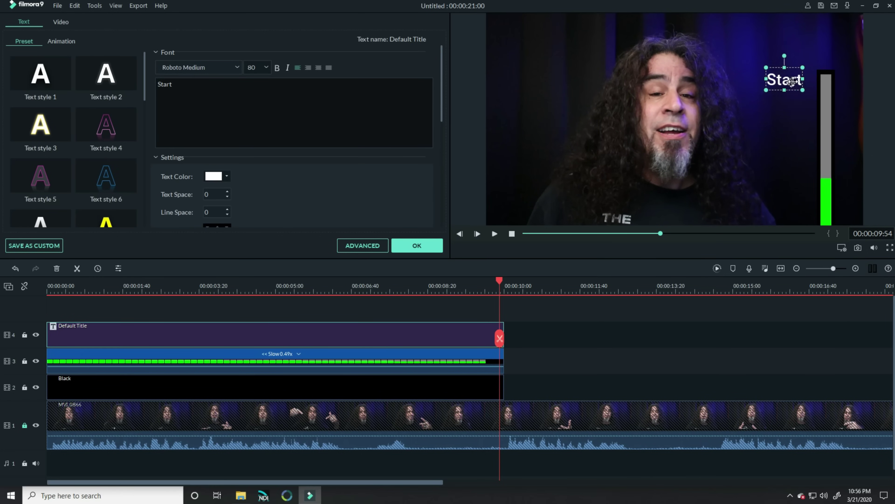
click(473, 155)
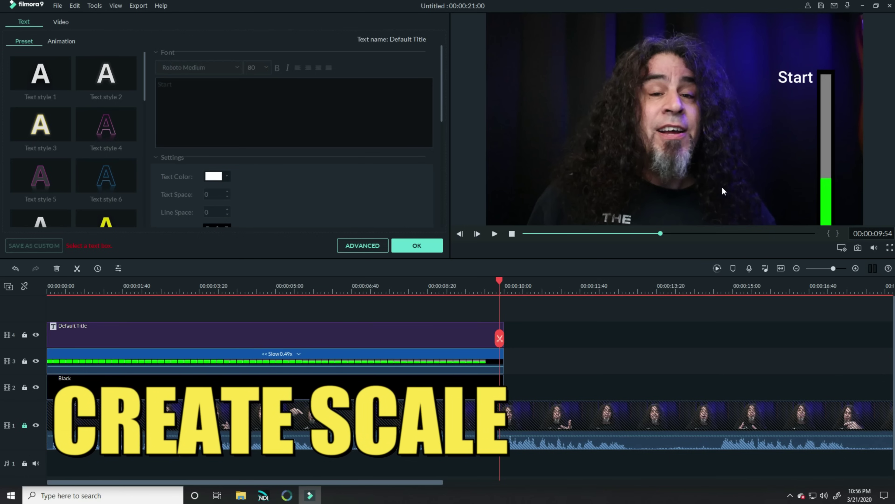
Add a second Default Title on track 5, extended to the bar's length
click(416, 245)
drag(142, 72, 36, 340)
drag(40, 373, 42, 373)
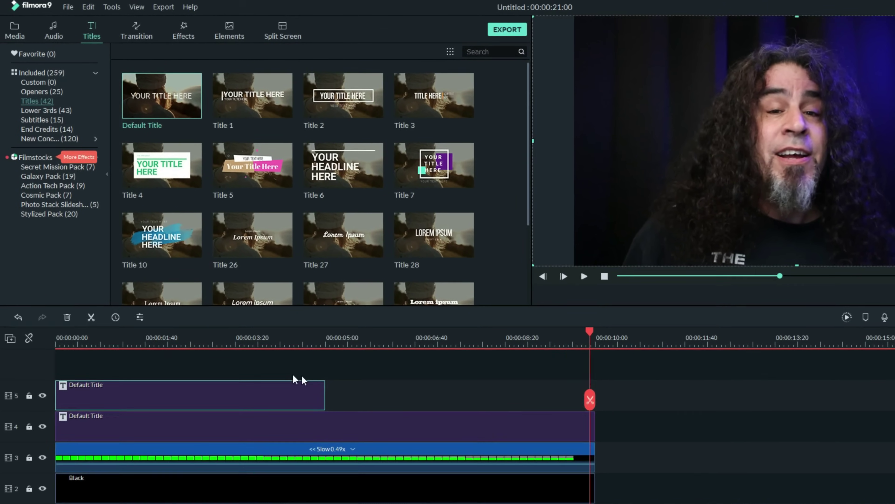
drag(319, 387, 513, 384)
drag(561, 419, 633, 424)
Replace the placeholder with underscores, reshaped into a tall tick-mark ruler beside the bar
double_click(485, 481)
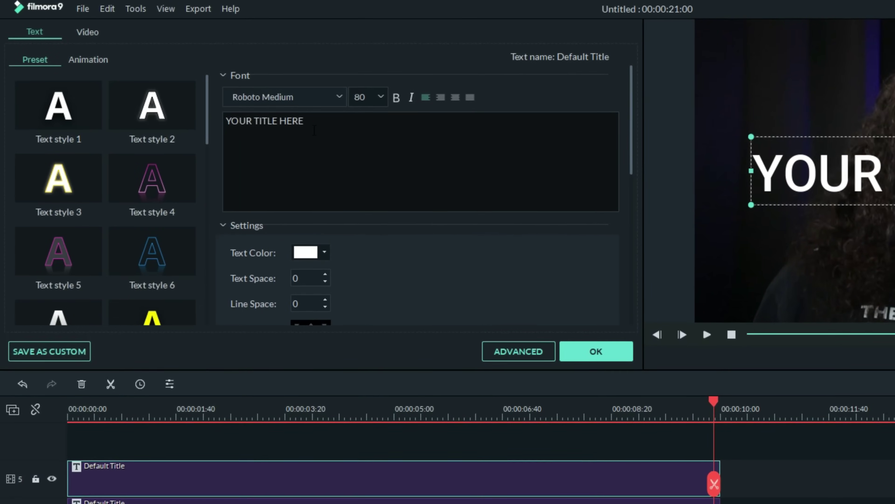
drag(302, 121, 212, 123)
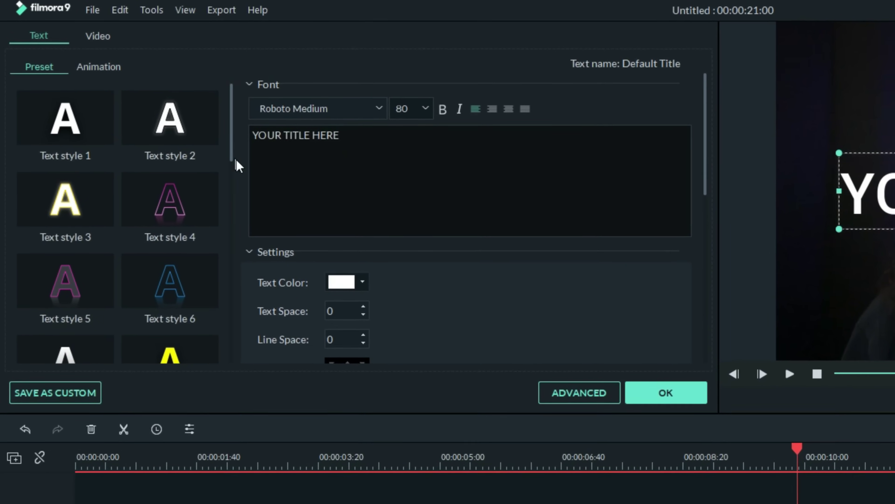
key(BackSpace)
text(_)
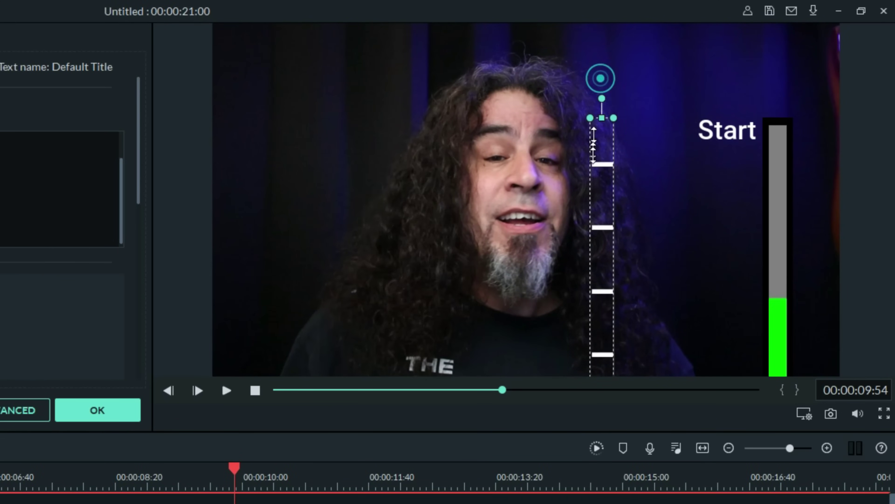
drag(594, 145, 542, 253)
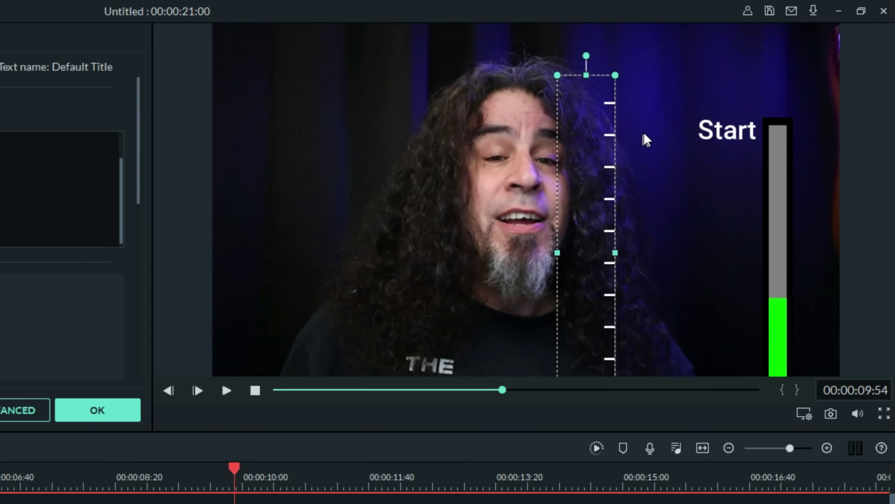
drag(589, 208, 724, 211)
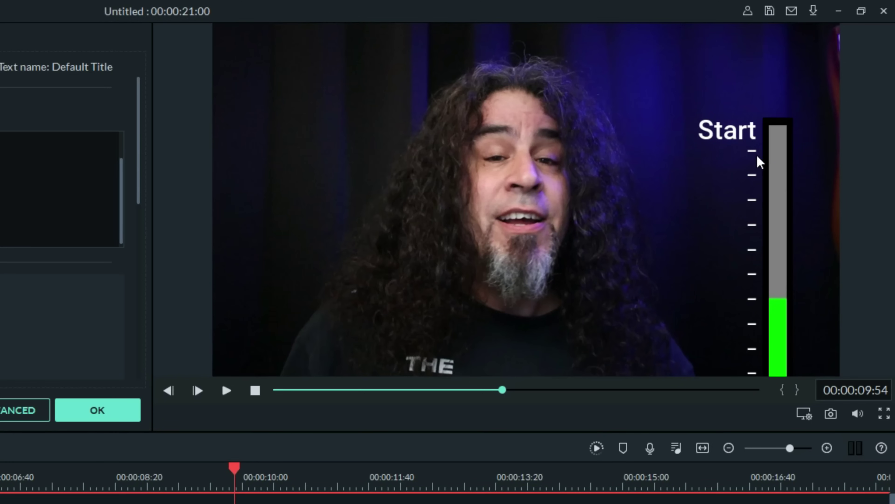
Play the composite from 00:00:00:00 to watch the green bar beside the Start label and ticks
click(226, 391)
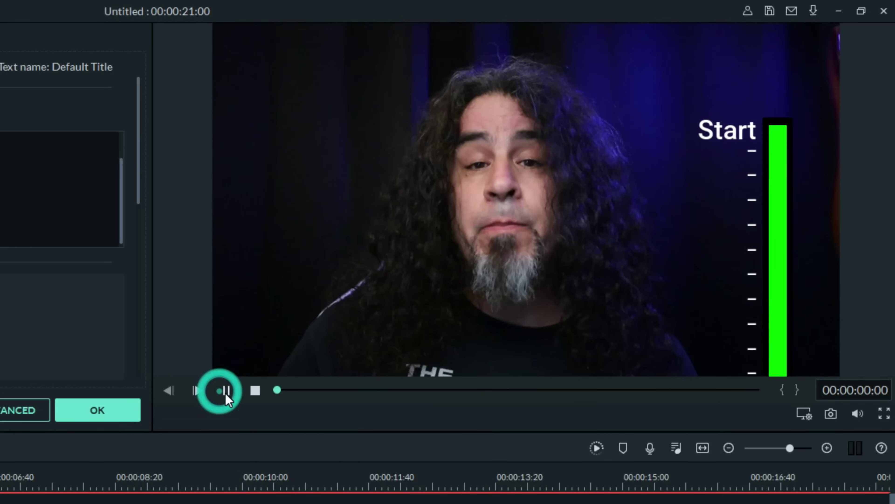